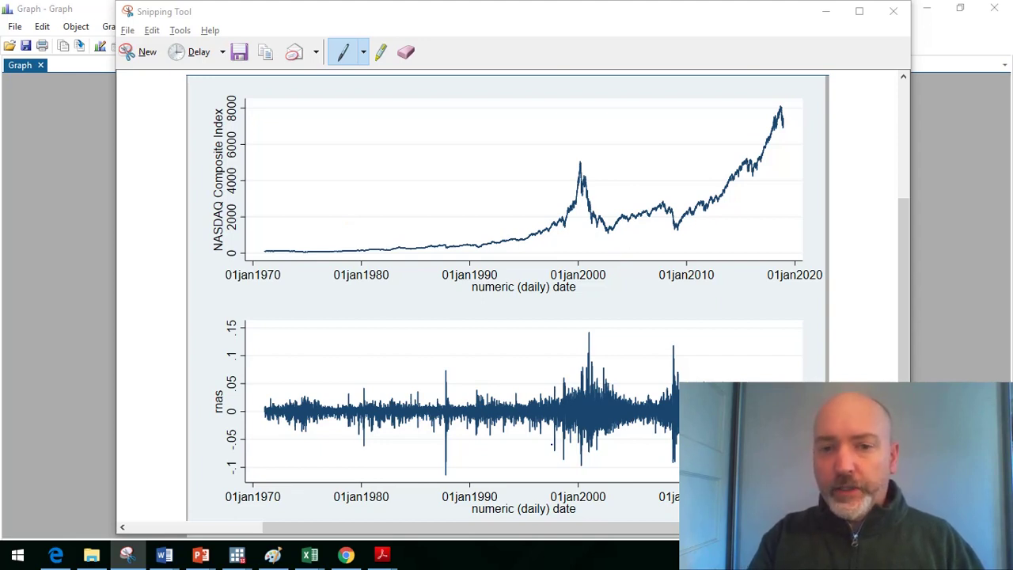
Circle the 2000 and 2008 volatility clusters on the returns plot with the blue pen.
{"action": "left_click", "coordinate": [551, 446]}
{"action": "mouse_move", "coordinate": [542, 367]}
{"action": "left_mouse_down"}
{"action": "mouse_move", "coordinate": [530, 405]}
{"action": "mouse_move", "coordinate": [660, 396]}
{"action": "mouse_move", "coordinate": [546, 360]}
{"action": "mouse_move", "coordinate": [524, 376]}
{"action": "left_mouse_up"}
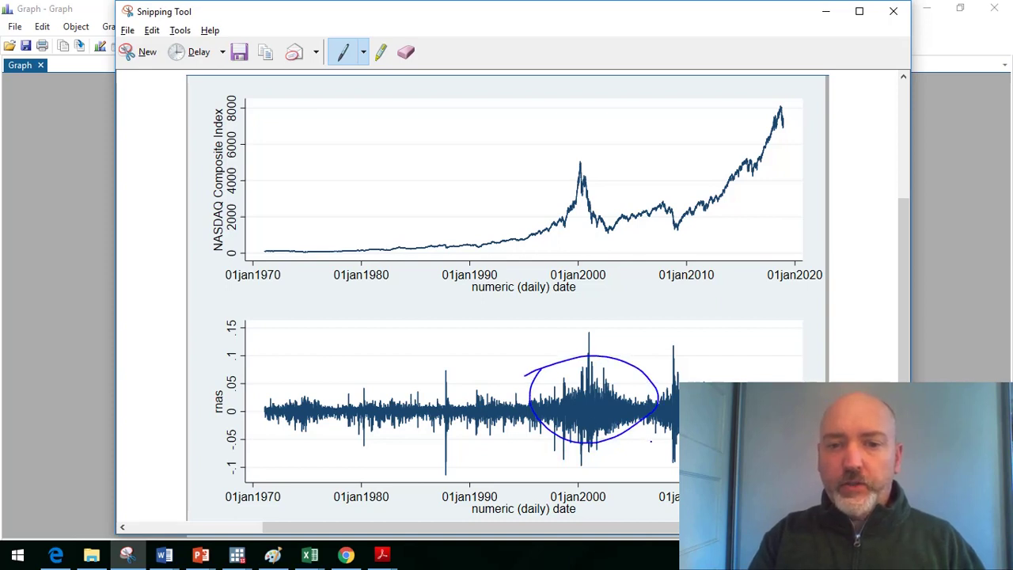
{"action": "mouse_move", "coordinate": [671, 445]}
{"action": "left_mouse_down"}
{"action": "mouse_move", "coordinate": [714, 376]}
{"action": "mouse_move", "coordinate": [629, 410]}
{"action": "mouse_move", "coordinate": [647, 446]}
{"action": "mouse_move", "coordinate": [679, 443]}
{"action": "left_mouse_up"}
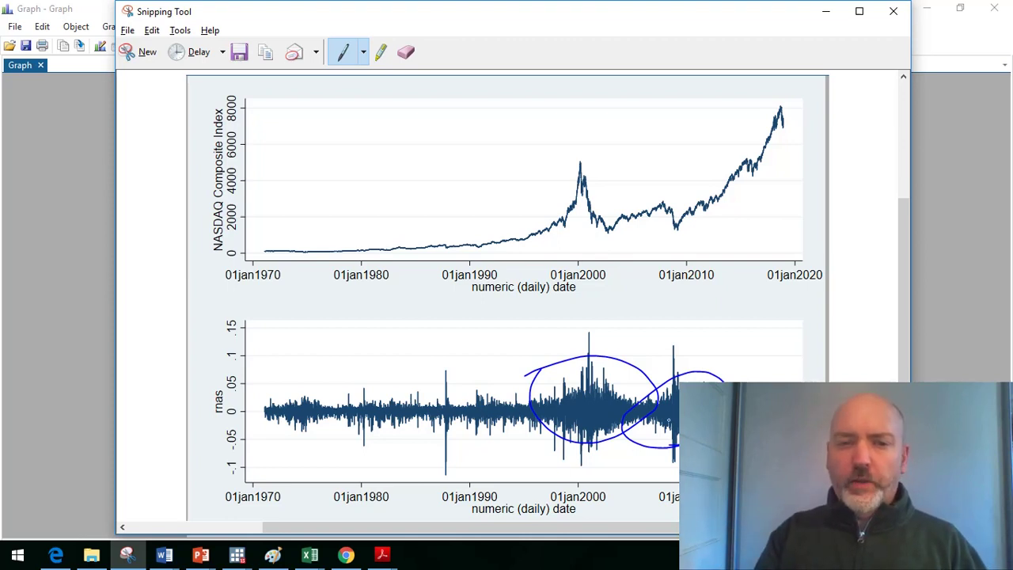
{"action": "mouse_move", "coordinate": [562, 394]}
{"action": "left_mouse_down"}
{"action": "mouse_move", "coordinate": [567, 428]}
{"action": "mouse_move", "coordinate": [554, 437]}
{"action": "mouse_move", "coordinate": [590, 367]}
{"action": "mouse_move", "coordinate": [606, 423]}
{"action": "mouse_move", "coordinate": [618, 409]}
{"action": "left_mouse_up"}
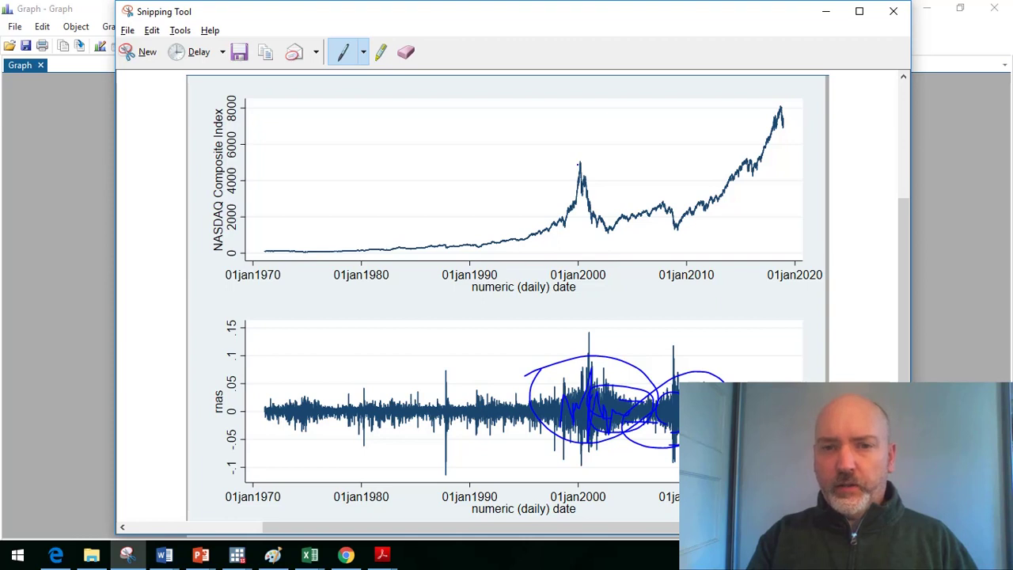
Trace the post-2000 fall, the 2008 dip and the 2020 NASDAQ peak, adding marks over the 2000 cluster.
{"action": "left_click_drag", "start_coordinate": [580, 164], "coordinate": [608, 232]}
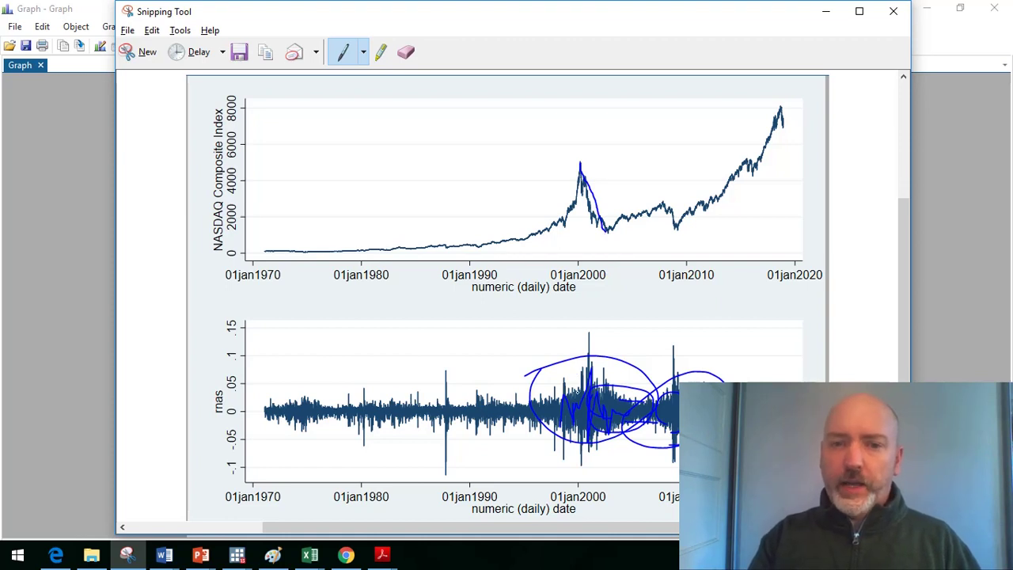
{"action": "mouse_move", "coordinate": [592, 424]}
{"action": "left_mouse_down"}
{"action": "mouse_move", "coordinate": [626, 419]}
{"action": "mouse_move", "coordinate": [579, 411]}
{"action": "mouse_move", "coordinate": [623, 393]}
{"action": "left_mouse_up"}
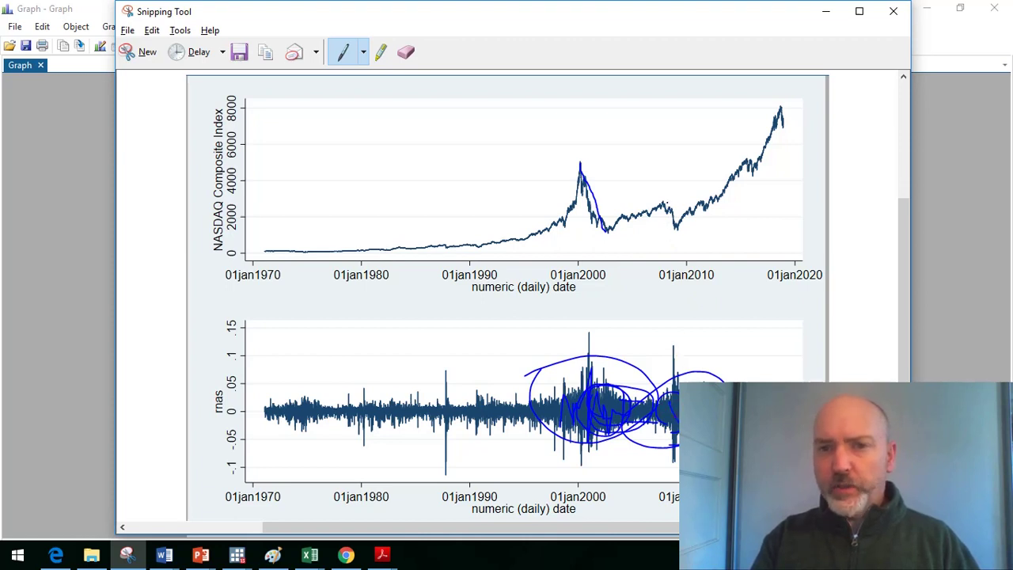
{"action": "left_click_drag", "start_coordinate": [662, 200], "coordinate": [676, 228]}
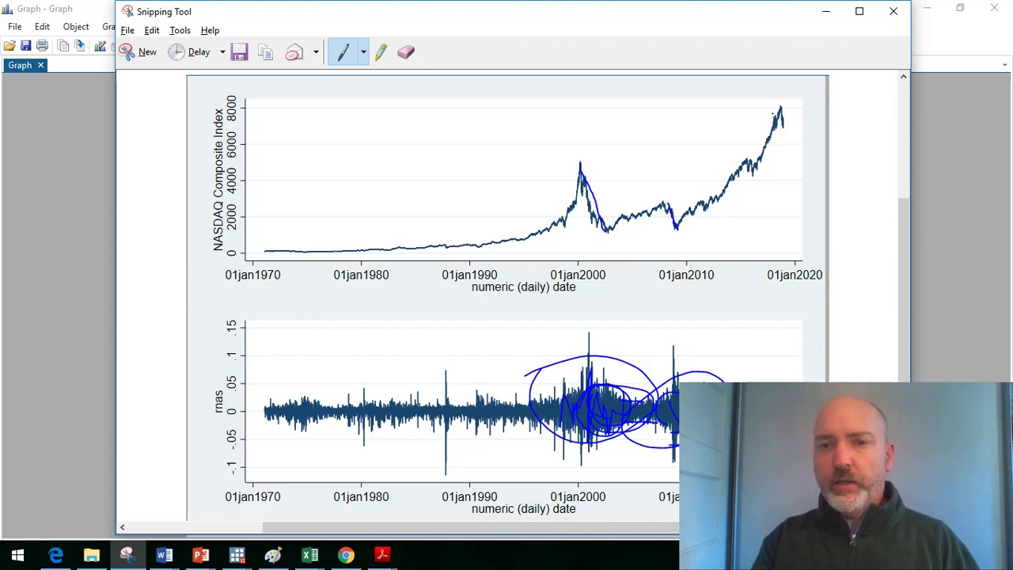
{"action": "left_click_drag", "start_coordinate": [781, 99], "coordinate": [785, 132]}
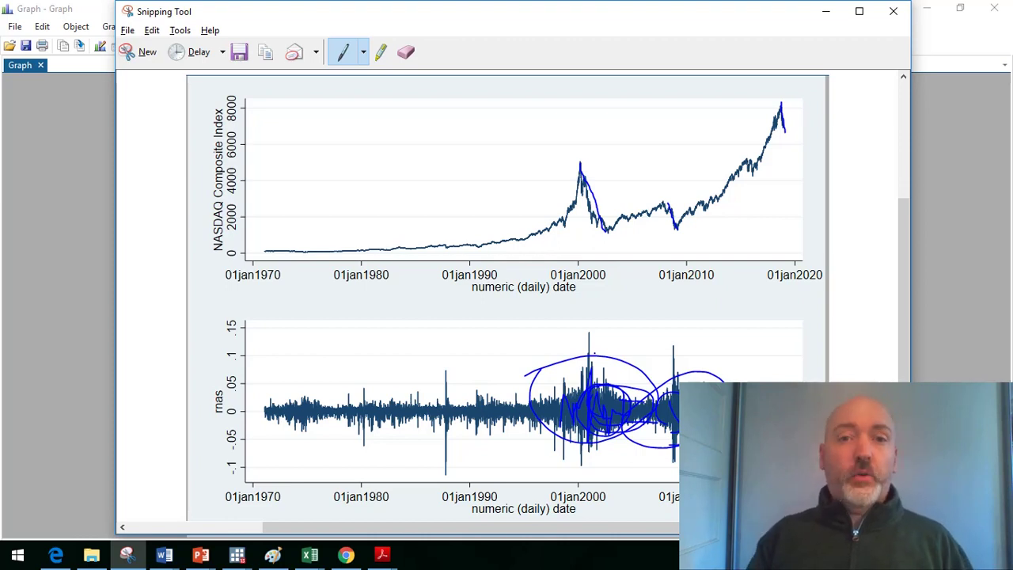
Discard the annotated snip without saving, close the Stata graph window and focus the Command box.
{"action": "left_click", "coordinate": [895, 16]}
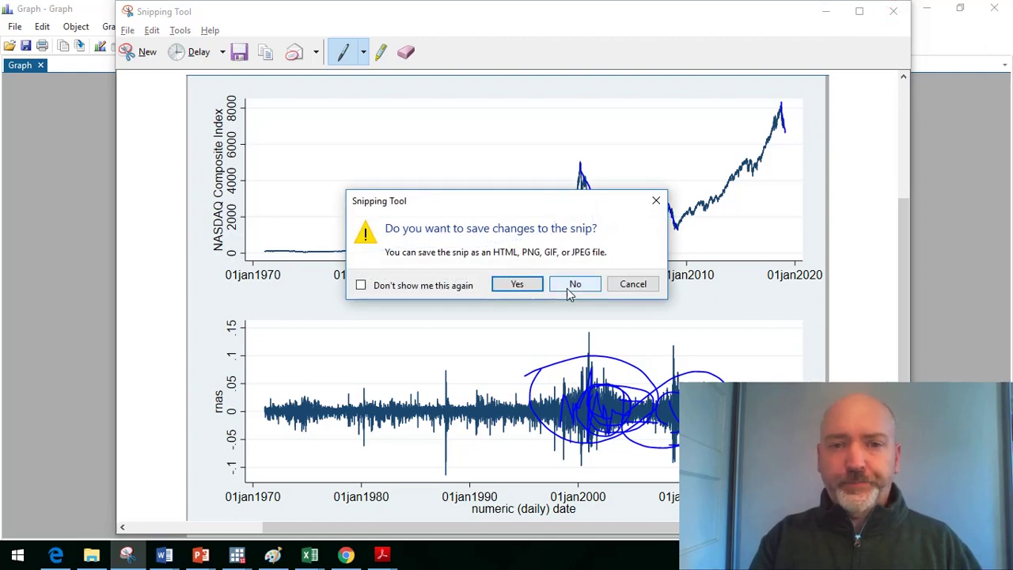
{"action": "left_click", "coordinate": [566, 286]}
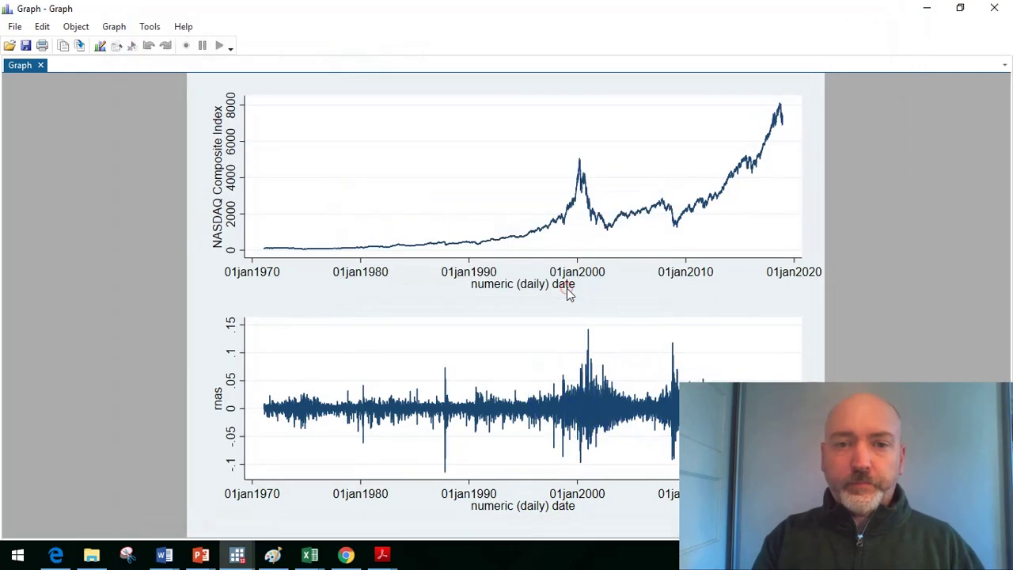
{"action": "left_click", "coordinate": [994, 8]}
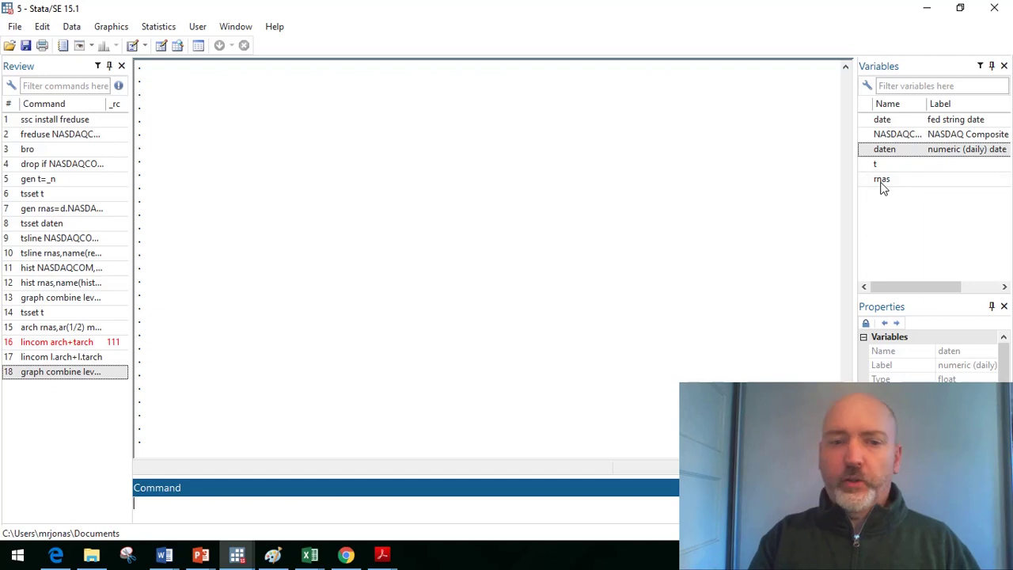
{"action": "left_click", "coordinate": [247, 502]}
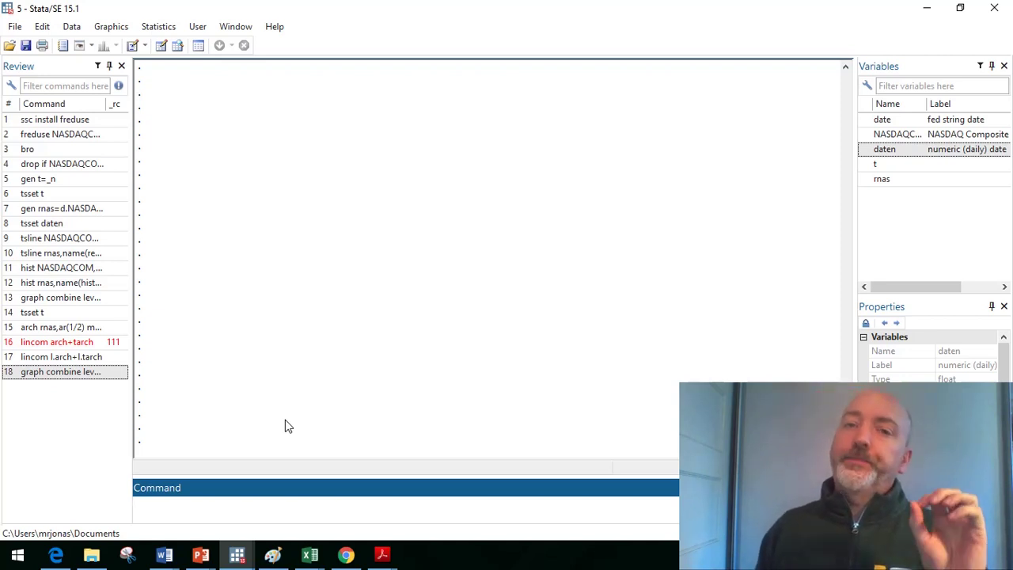
Enter 'arch rnas, ar(1) ma(1) arch(1) garch(1) tarch(1)' in the Command box without running it.
{"action": "type", "text": "ari"}
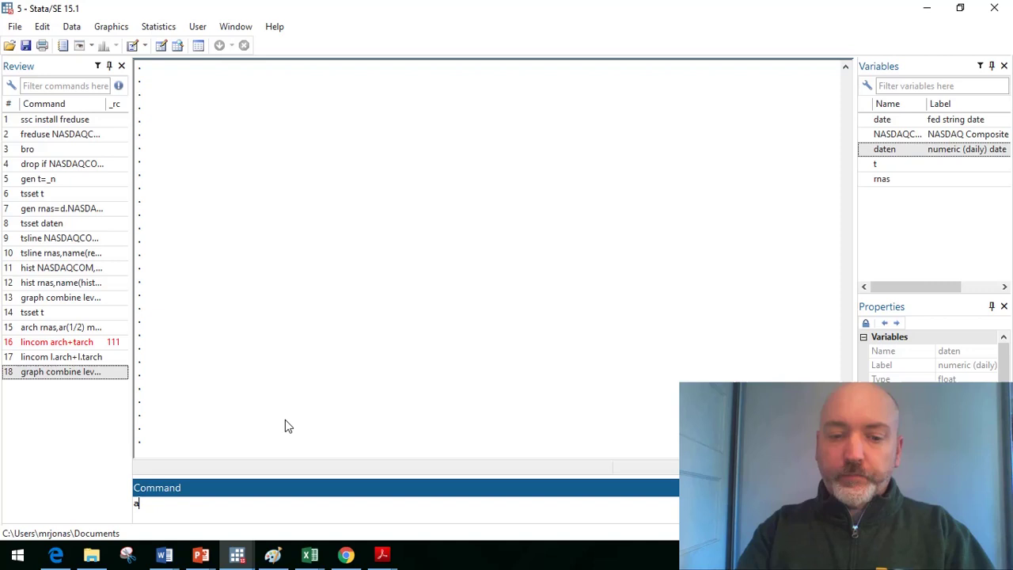
{"action": "key", "text": "BackSpace"}
{"action": "key", "text": "BackSpace"}
{"action": "key", "text": "BackSpace"}
{"action": "type", "text": "ar"}
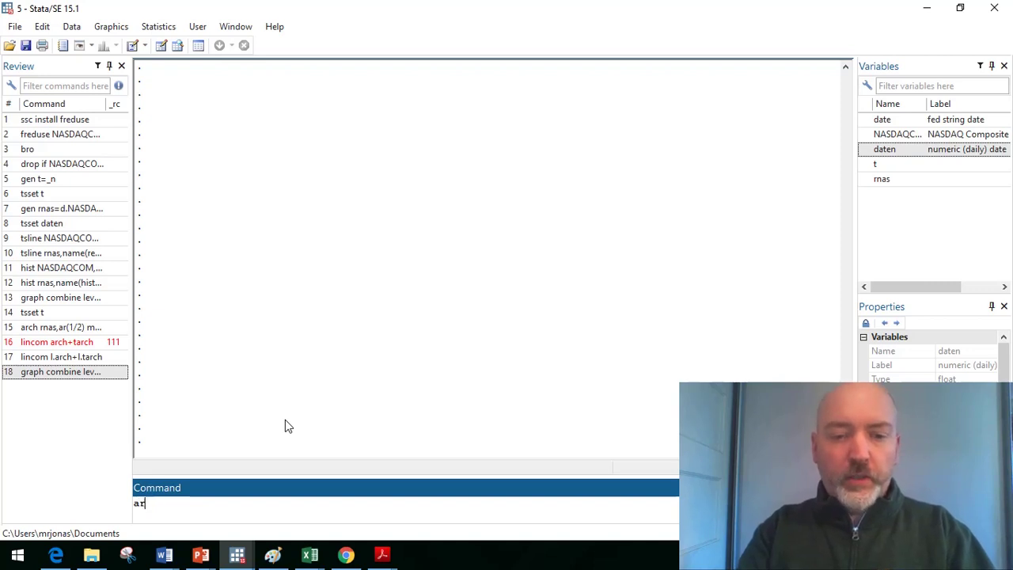
{"action": "type", "text": "ch r"}
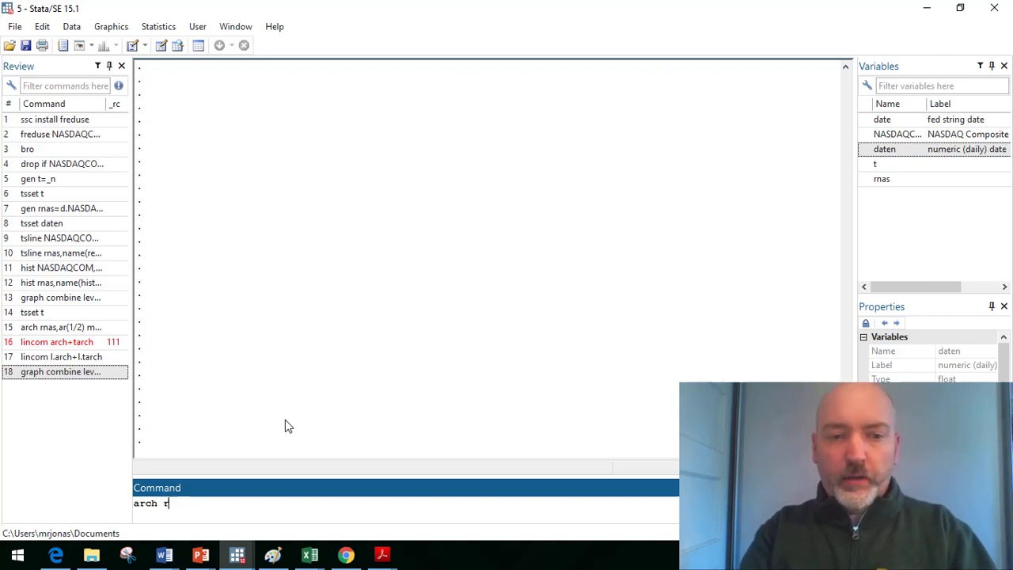
{"action": "type", "text": "n"}
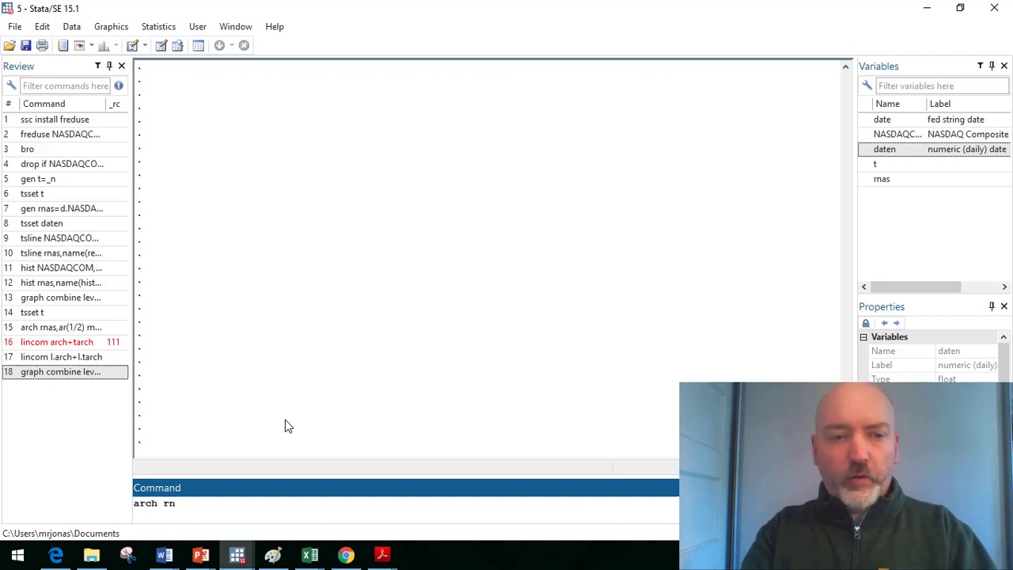
{"action": "type", "text": "as"}
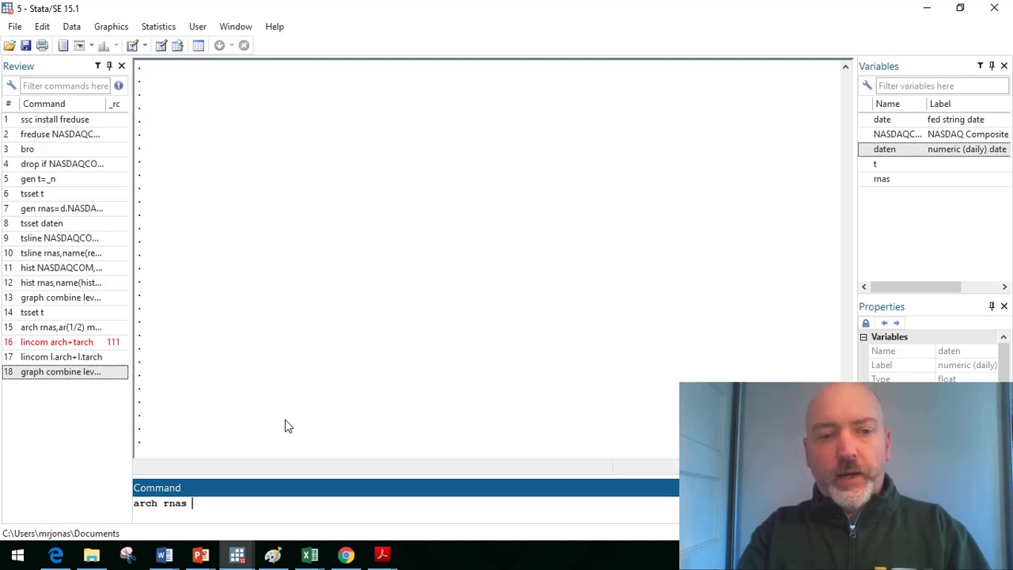
{"action": "key", "text": "BackSpace"}
{"action": "type", "text": ", "}
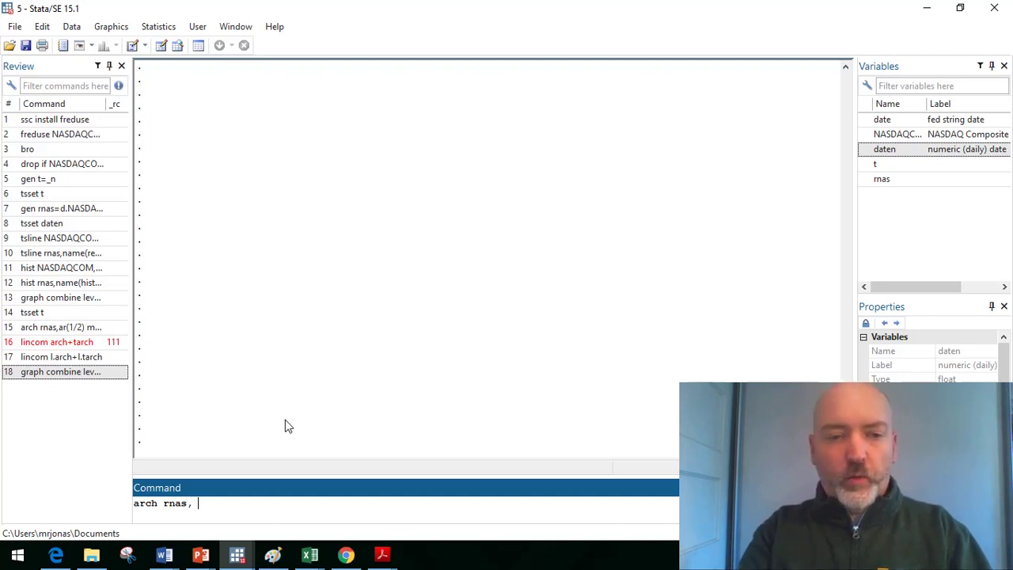
{"action": "type", "text": "arima("}
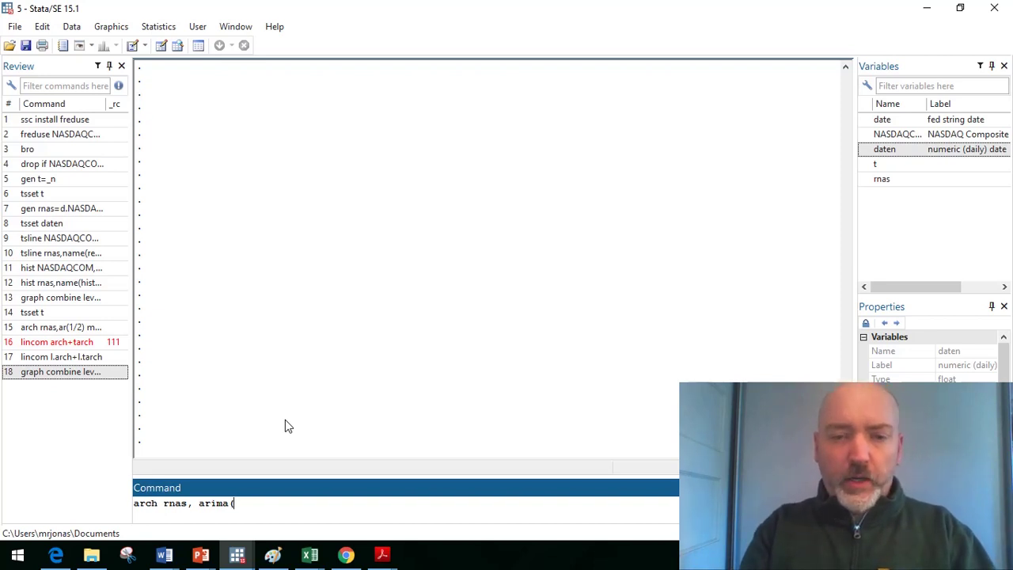
{"action": "key", "text": "BackSpace"}
{"action": "key", "text": "BackSpace"}
{"action": "key", "text": "BackSpace"}
{"action": "key", "text": "BackSpace"}
{"action": "type", "text": "(1)"}
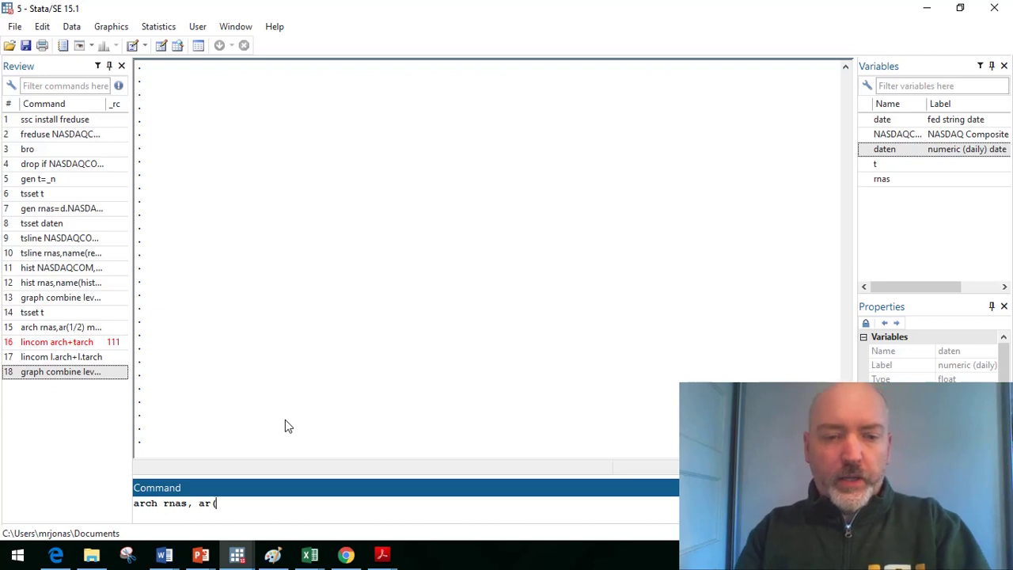
{"action": "type", "text": " ma("}
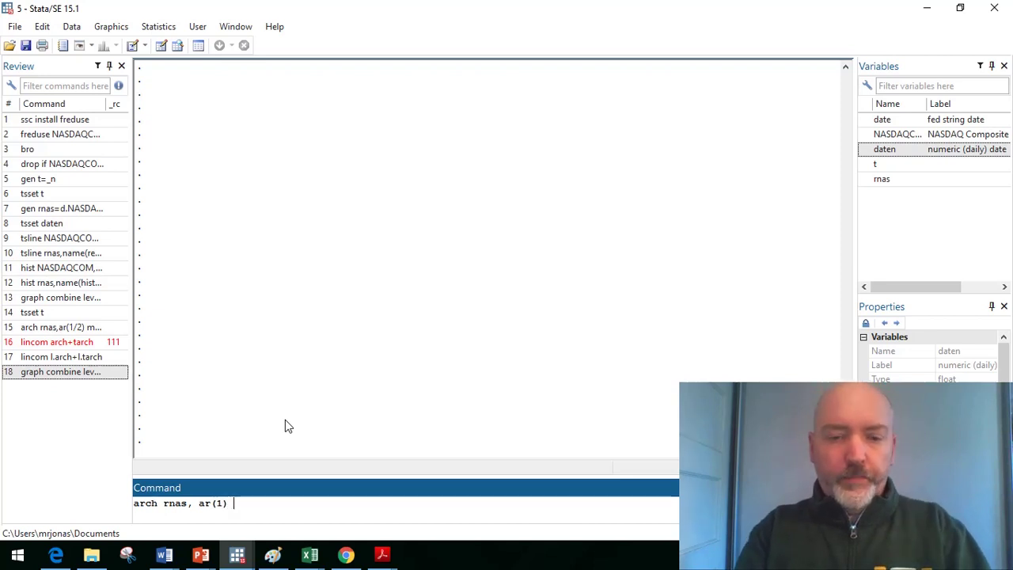
{"action": "type", "text": "1"}
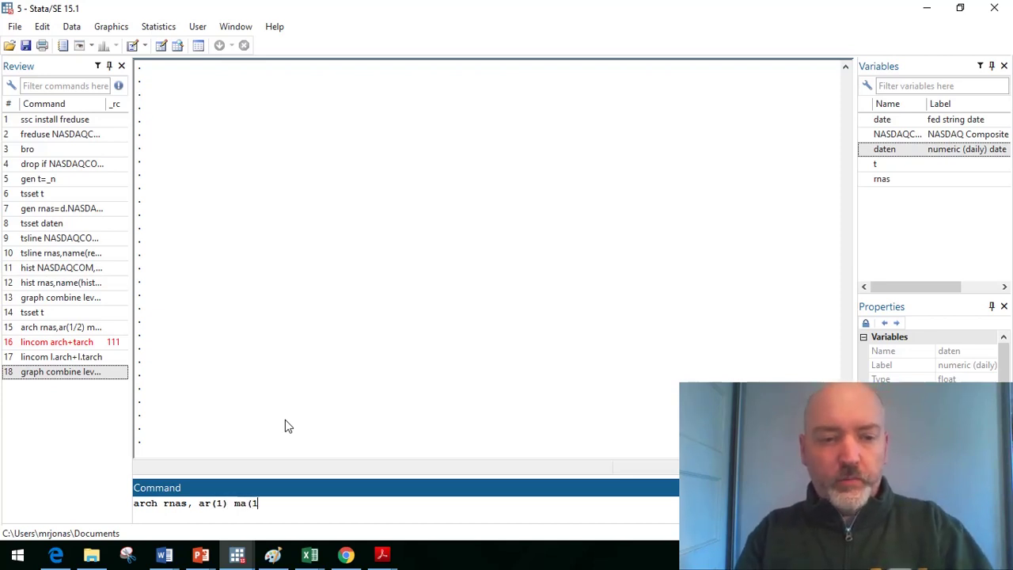
{"action": "type", "text": ") arc"}
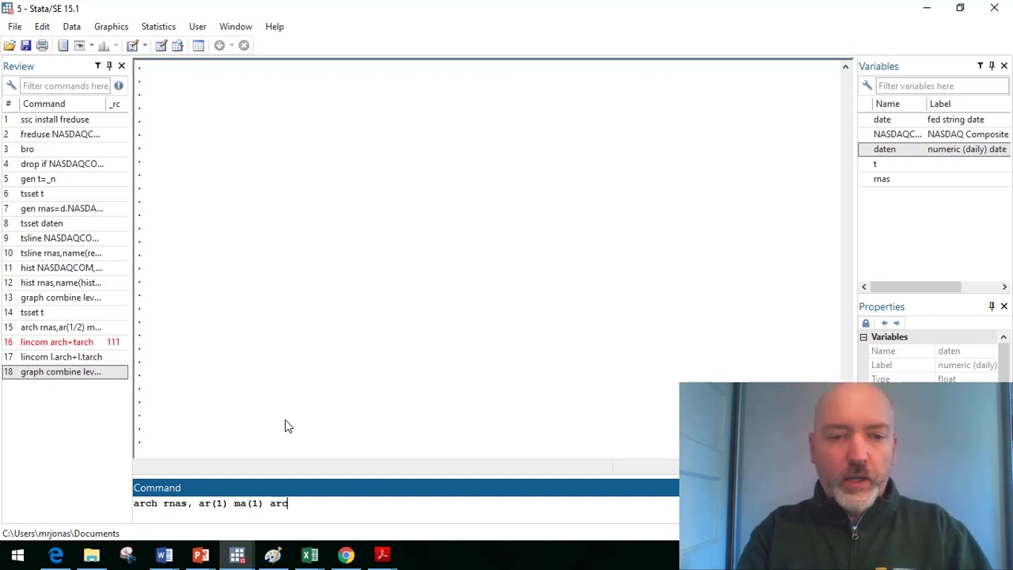
{"action": "type", "text": "h(1)"}
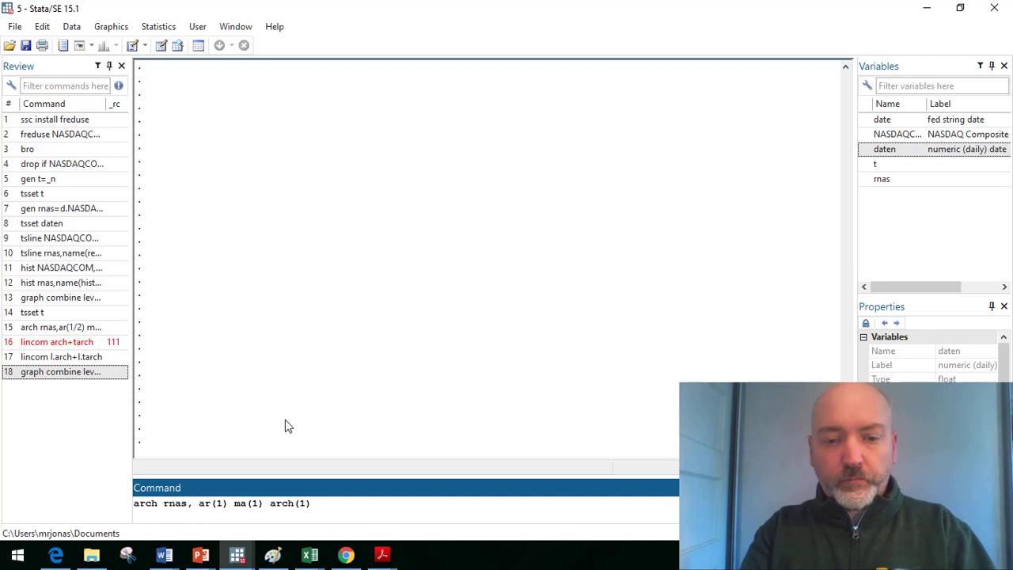
{"action": "type", "text": " garch"}
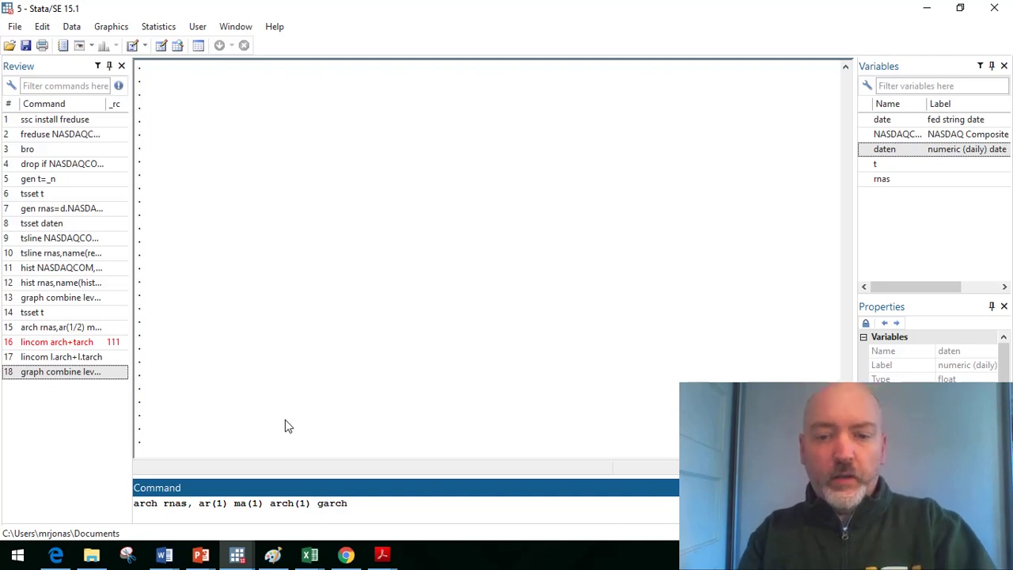
{"action": "type", "text": "(1) tarch"}
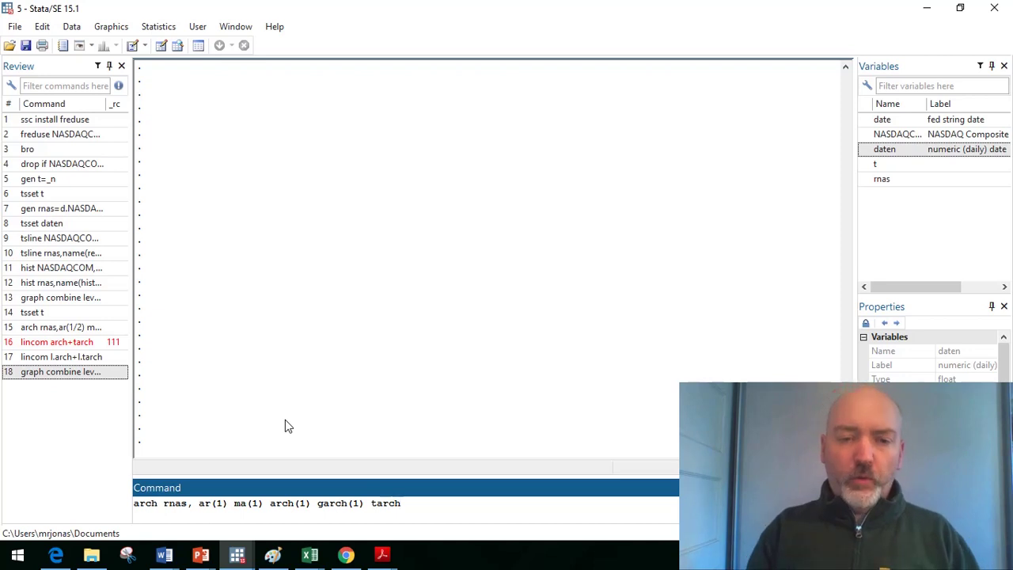
{"action": "type", "text": "(1"}
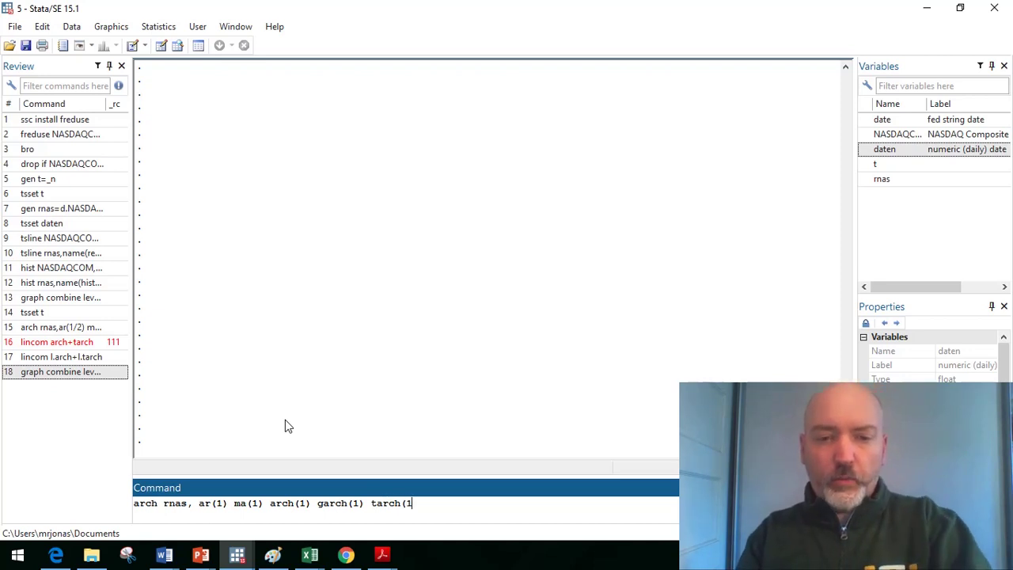
{"action": "type", "text": ")"}
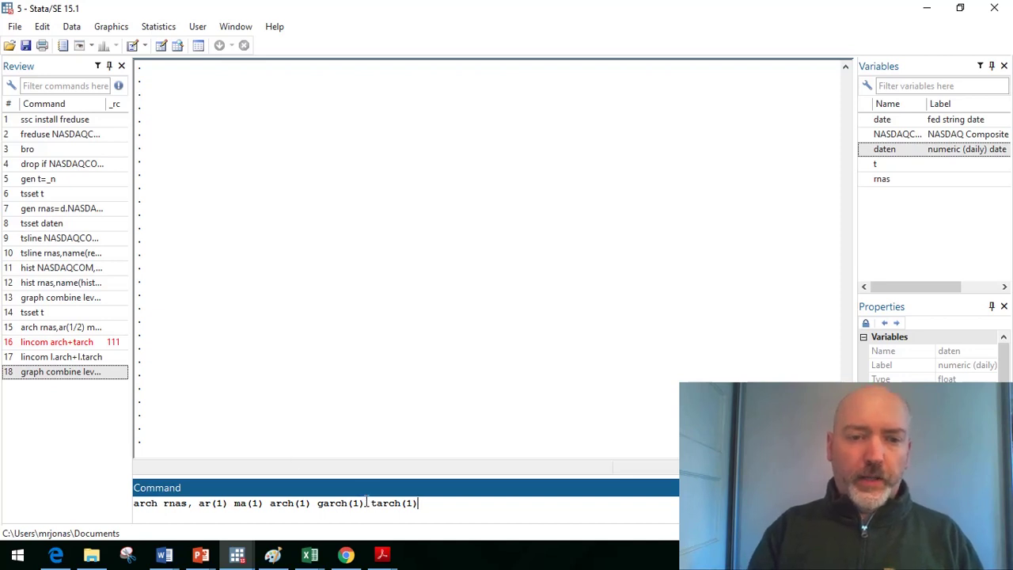
{"action": "mouse_move", "coordinate": [371, 502]}
{"action": "left_mouse_down"}
{"action": "mouse_move", "coordinate": [418, 502]}
{"action": "mouse_move", "coordinate": [371, 505]}
{"action": "left_mouse_up"}
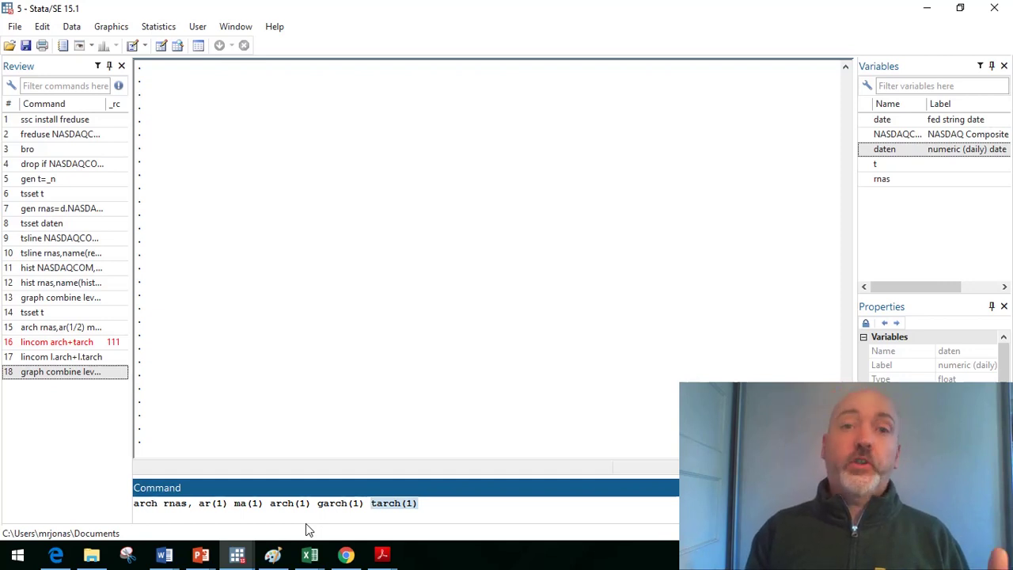
{"action": "mouse_move", "coordinate": [200, 557]}
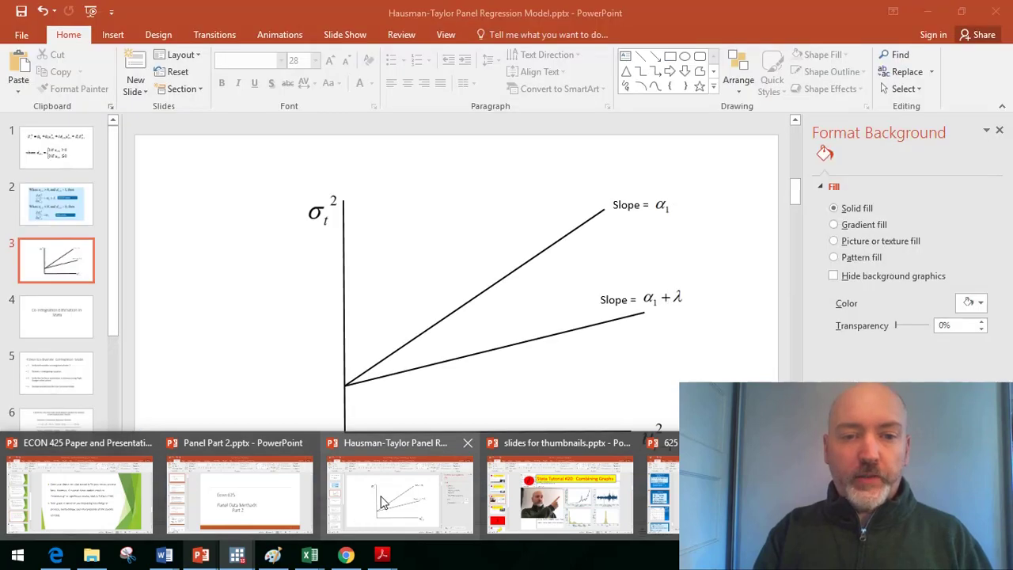
Bring the Hausman-Taylor presentation to the front to show the TGARCH equation slide.
{"action": "left_click", "coordinate": [381, 501]}
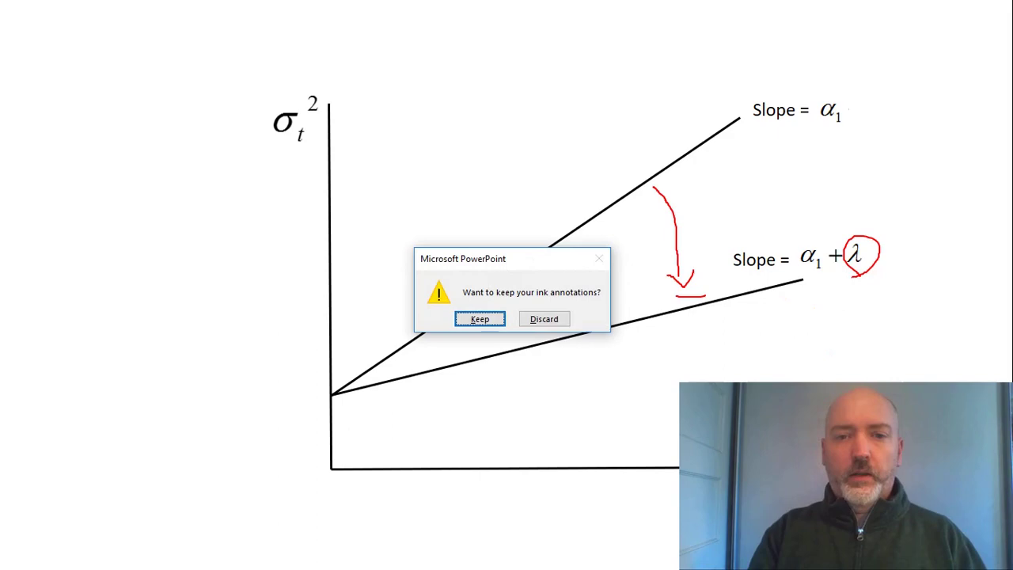
Discard the slide ink, return to Stata and run the threshold GARCH model on rnas.
{"action": "left_click", "coordinate": [536, 320]}
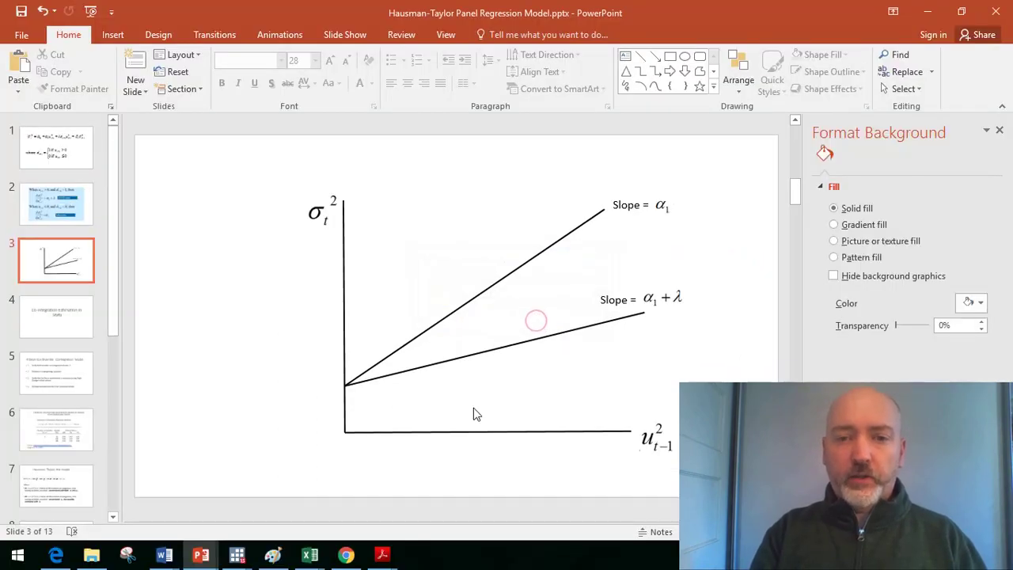
{"action": "key", "text": "alt+Tab"}
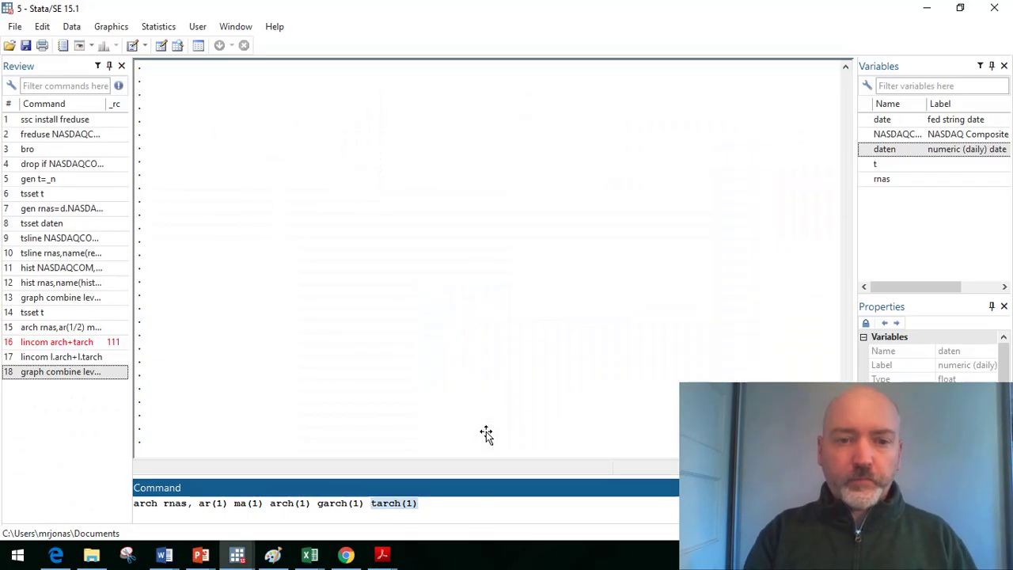
{"action": "left_click", "coordinate": [436, 507]}
{"action": "key", "text": "Return"}
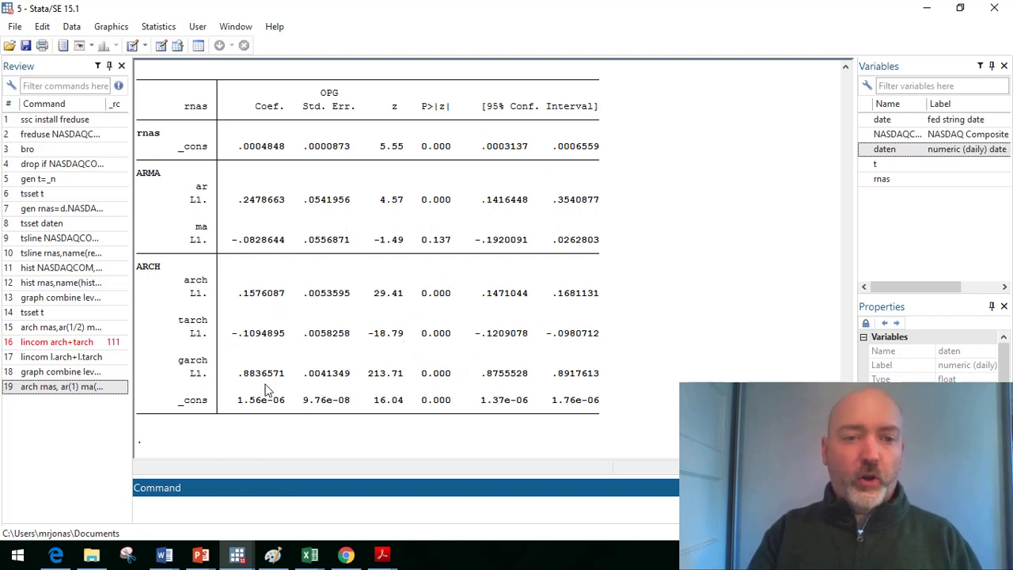
{"action": "left_click_drag", "start_coordinate": [232, 340], "coordinate": [286, 342]}
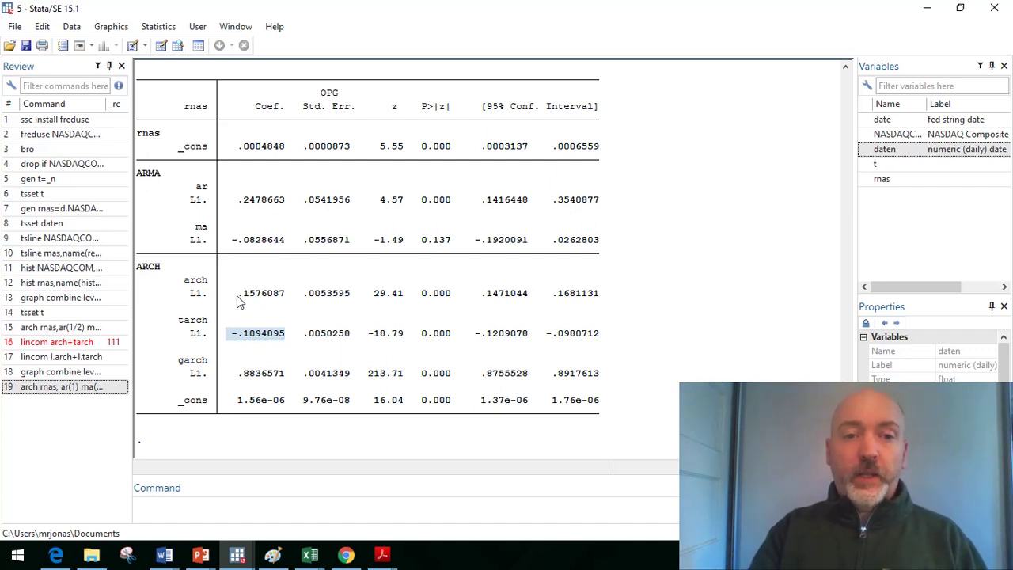
{"action": "left_click_drag", "start_coordinate": [236, 294], "coordinate": [287, 302]}
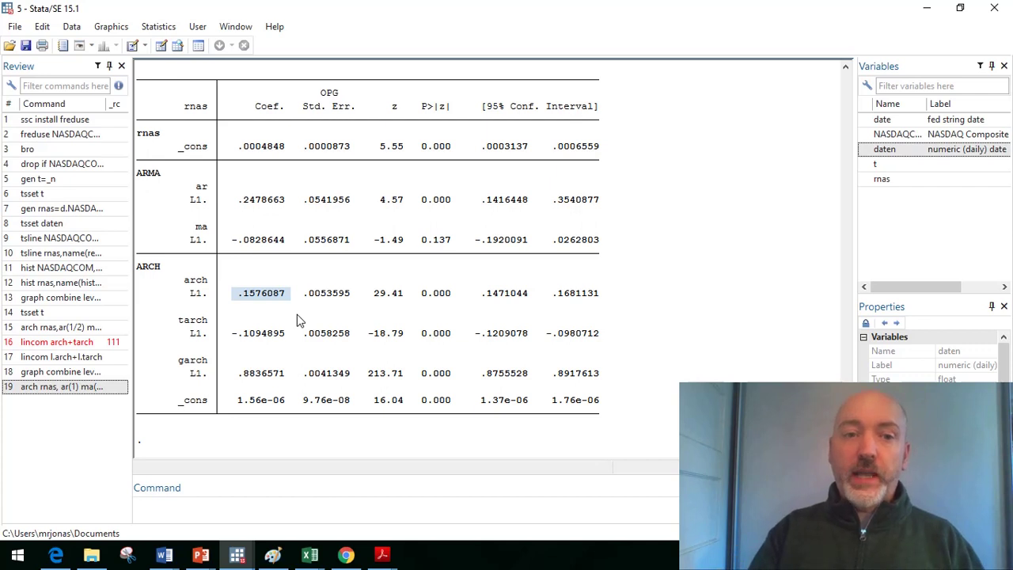
{"action": "left_click_drag", "start_coordinate": [233, 337], "coordinate": [289, 339]}
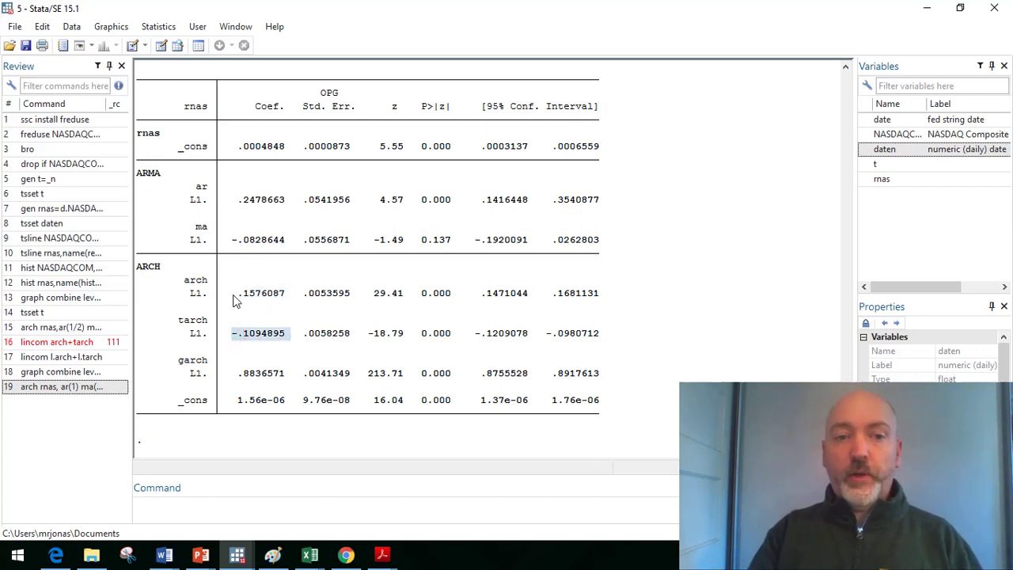
{"action": "left_click_drag", "start_coordinate": [235, 297], "coordinate": [285, 296]}
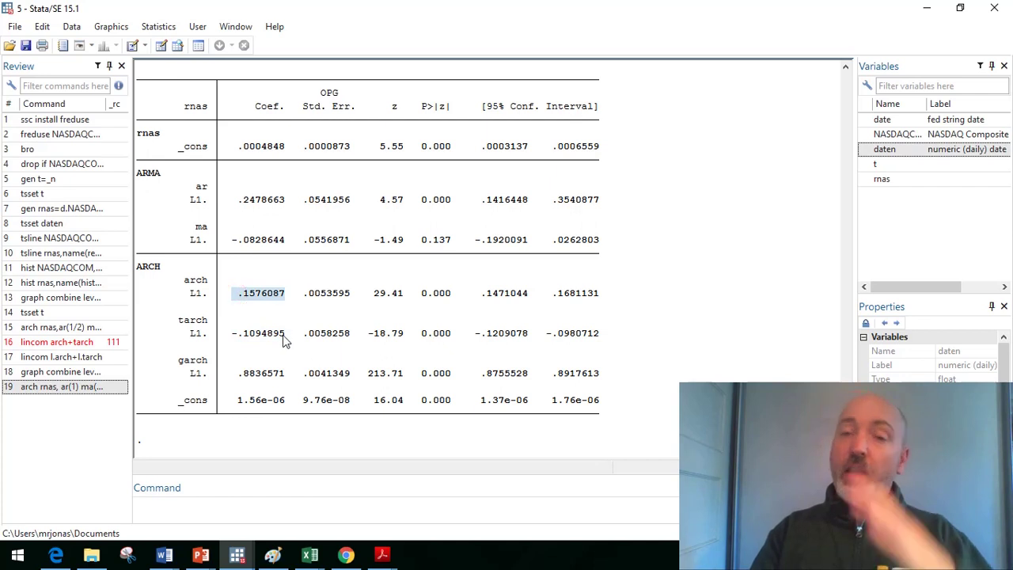